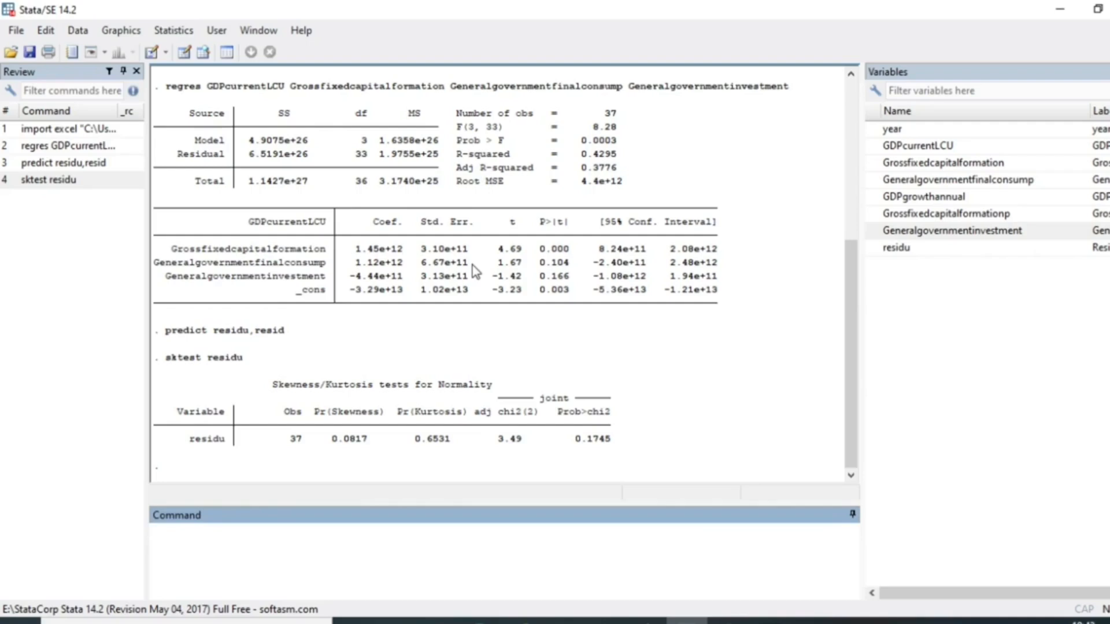
# Run a regress command of GDPcurrentLCU on Grossfixedcapitalformation and Generalgovernmentfinalconsump
pyautogui.write('regress')
pyautogui.doubleClick(924, 148)
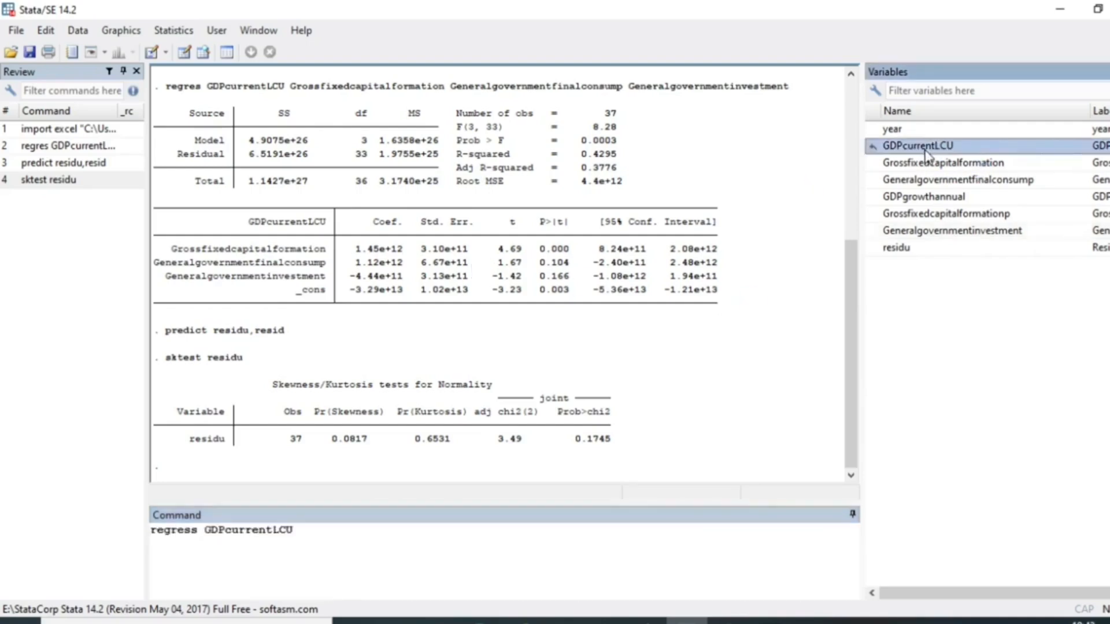
pyautogui.press('Return')
pyautogui.moveTo(422, 530); pyautogui.dragTo(298, 530)
pyautogui.press('BackSpace')
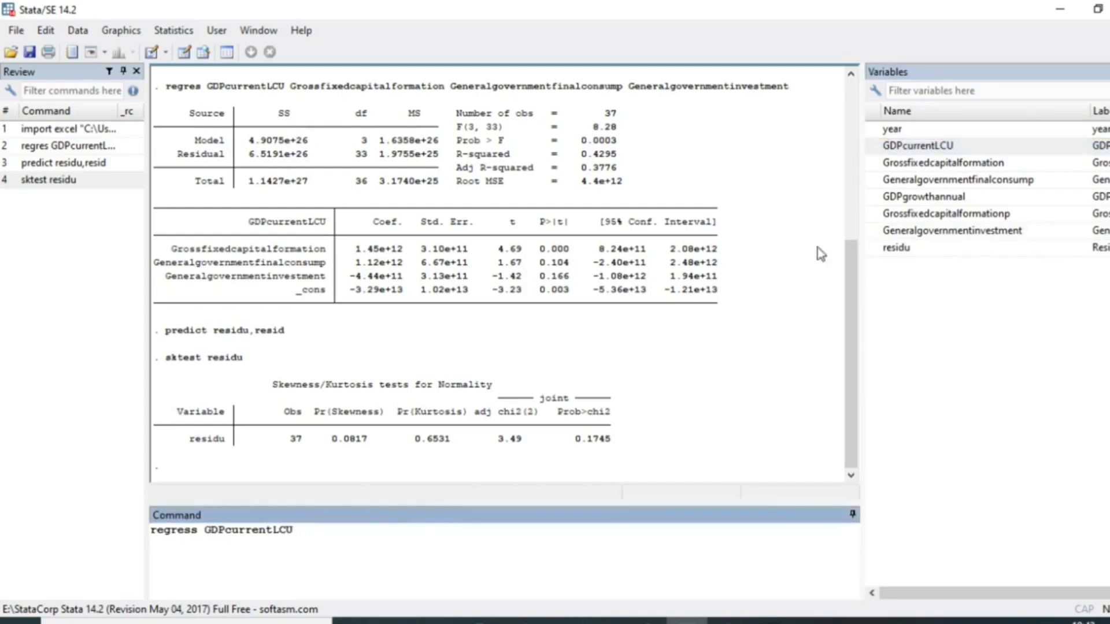
pyautogui.click(953, 164)
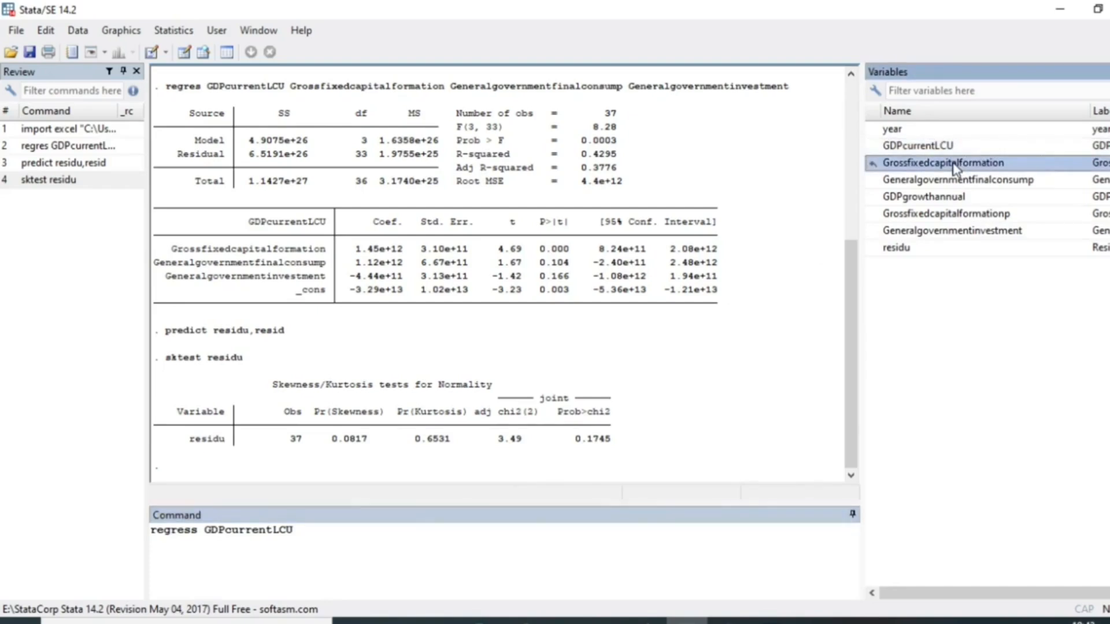
pyautogui.doubleClick(953, 165)
pyautogui.doubleClick(935, 181)
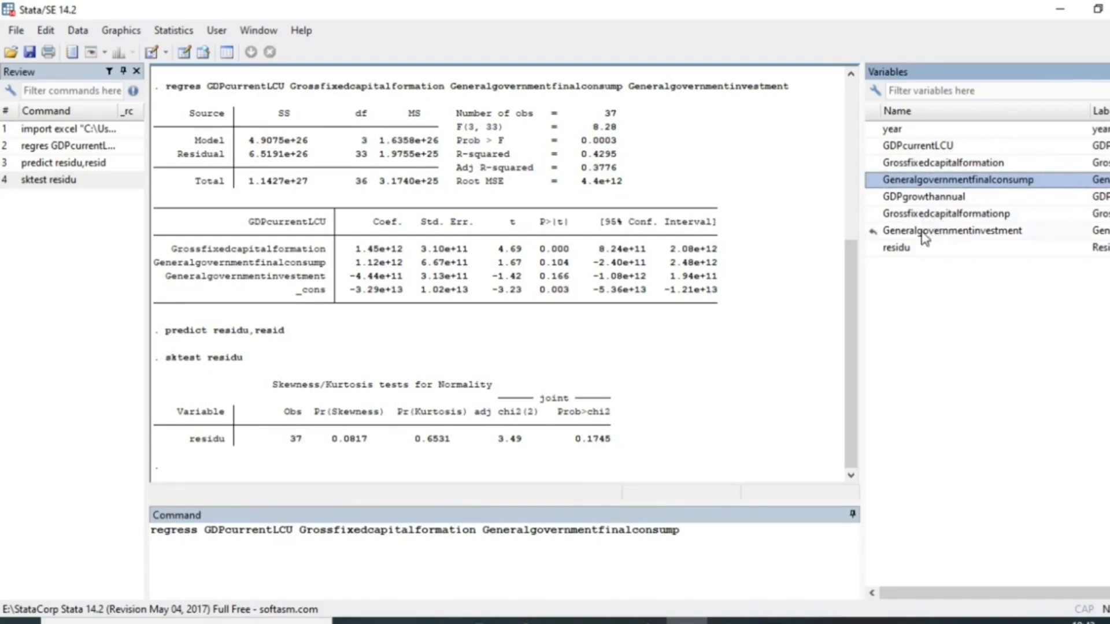
pyautogui.click(942, 234)
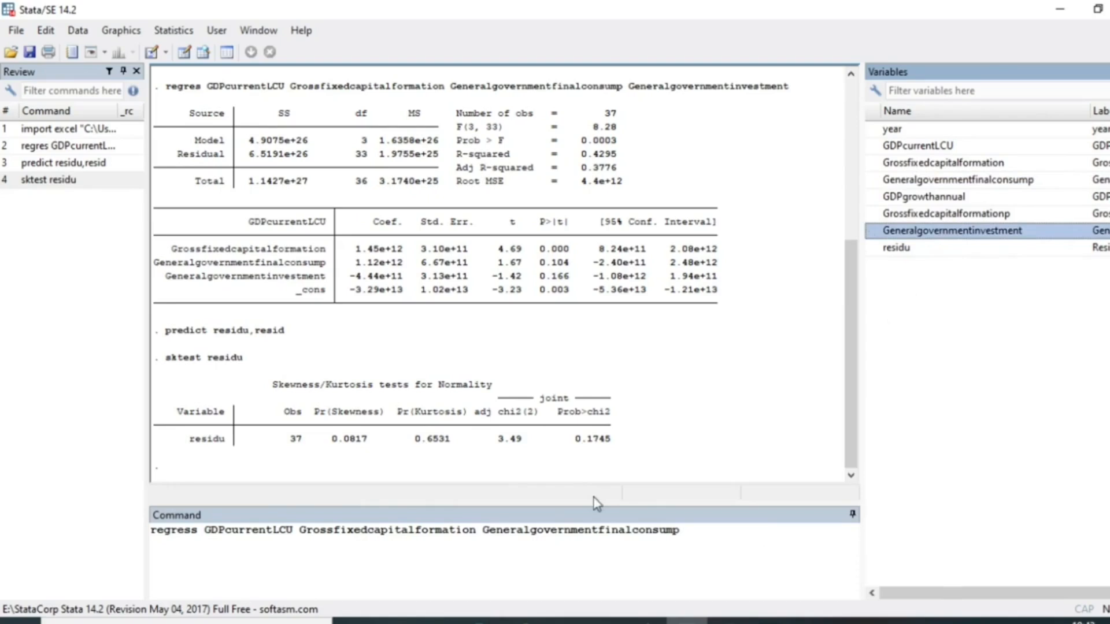
pyautogui.click(707, 530)
pyautogui.press('Return')
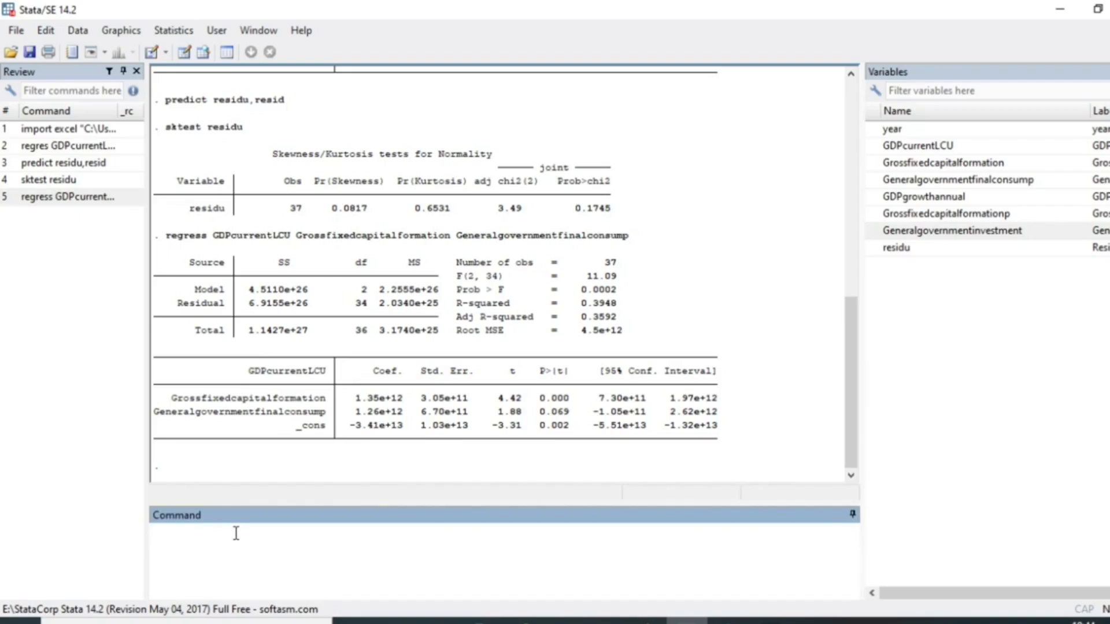
# Store the regression residuals in a new variable named residual and run sktest on it for normality
pyautogui.write('predict resid')
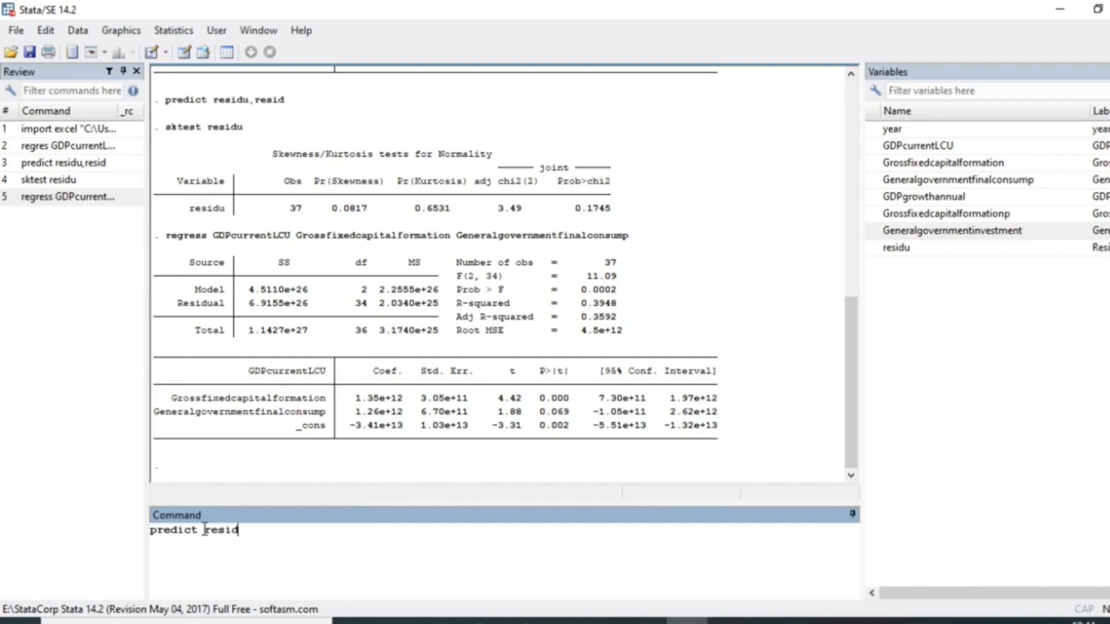
pyautogui.write('ual,resid')
pyautogui.press('Return')
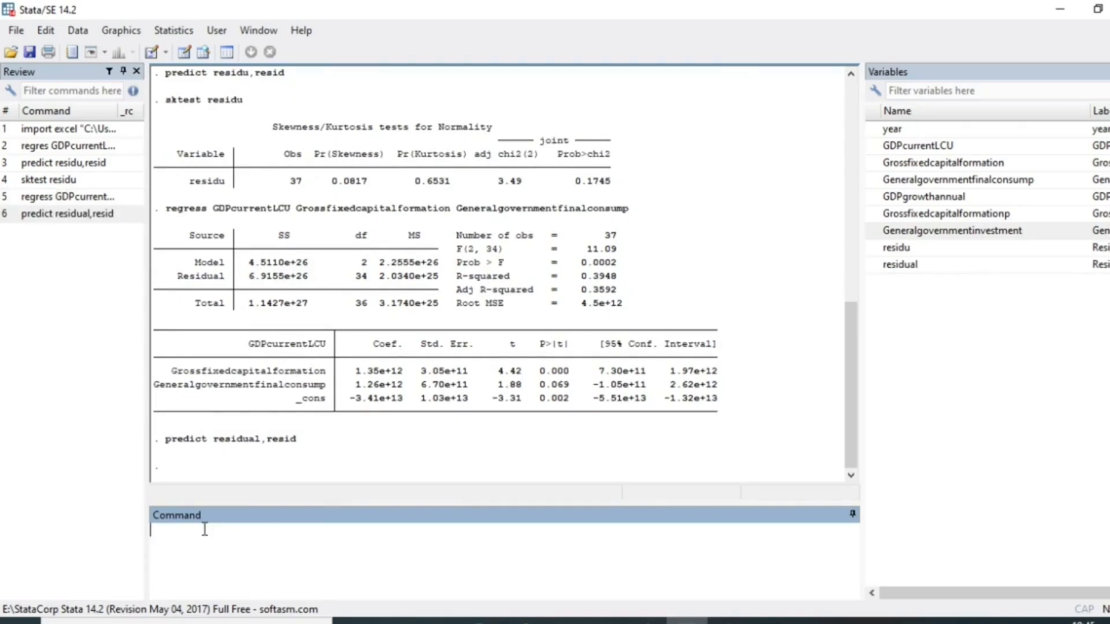
pyautogui.write('sktest residual')
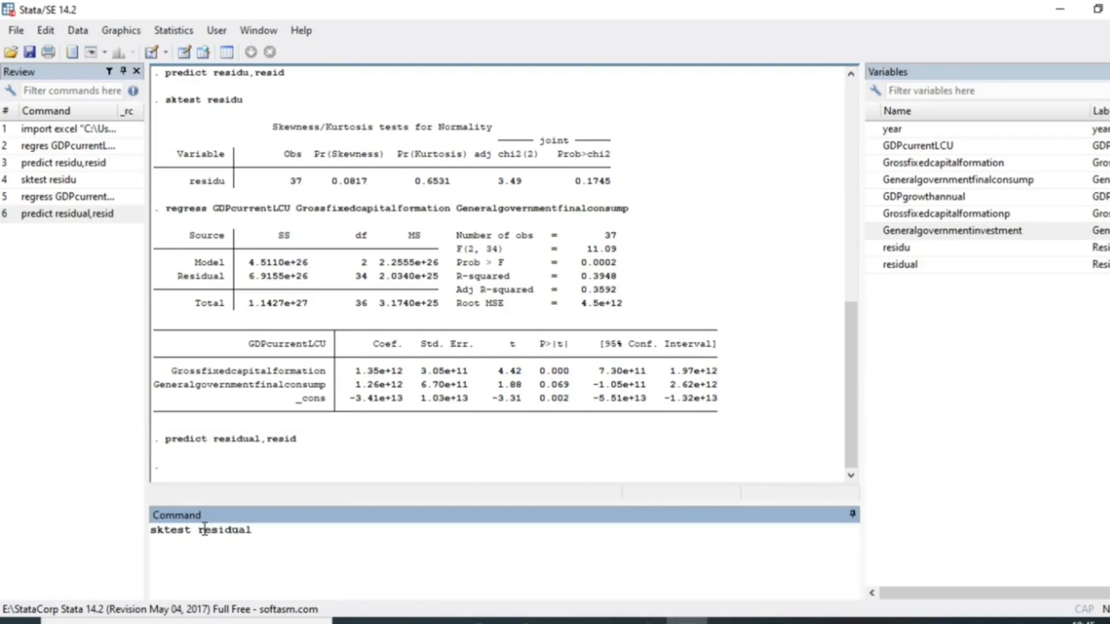
pyautogui.press('Return')
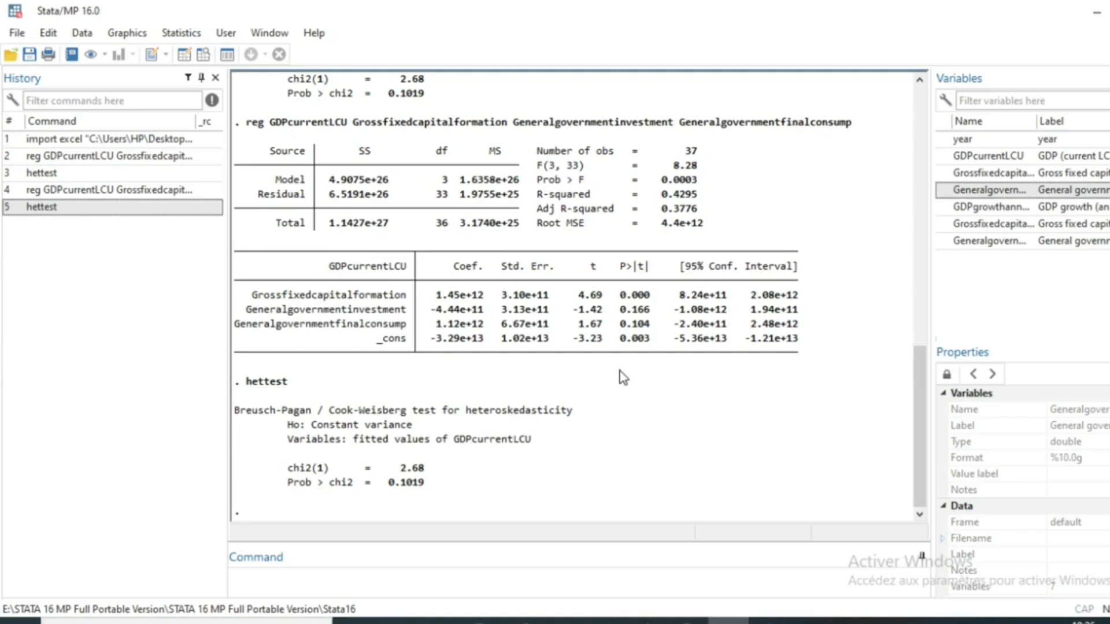
# Run a reg command of GDPcurrentLCU on Grossfixedcapitalformation, Generalgovernmentfinalconsump and Generalgovernmentinvestment
pyautogui.write('gre')
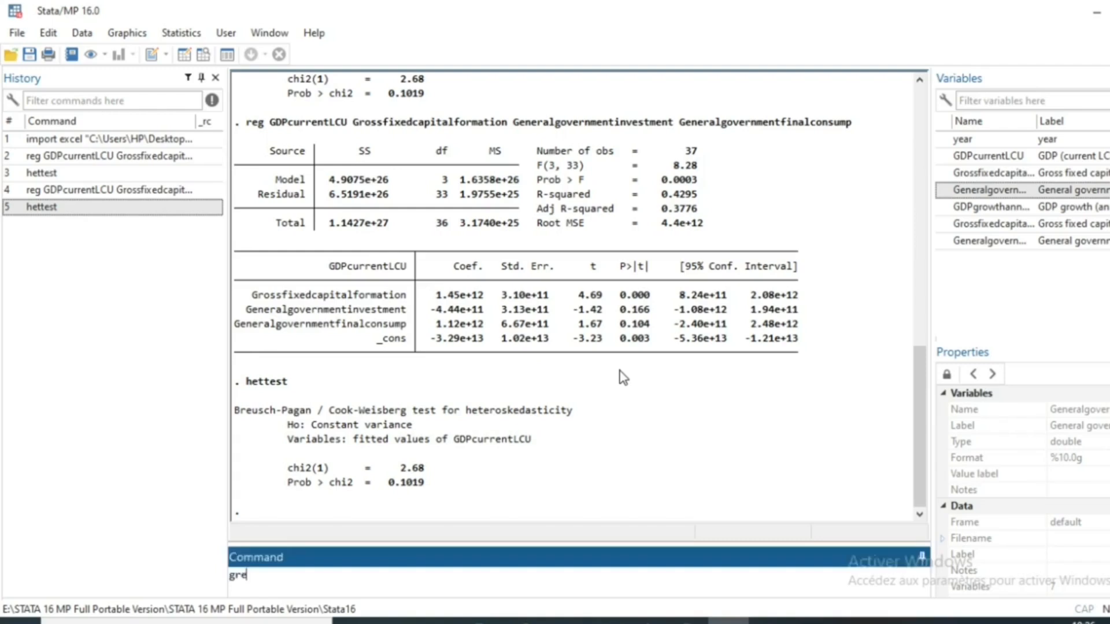
pyautogui.press('BackSpace')
pyautogui.press('BackSpace')
pyautogui.press('BackSpace')
pyautogui.write('reg')
pyautogui.doubleClick(998, 157)
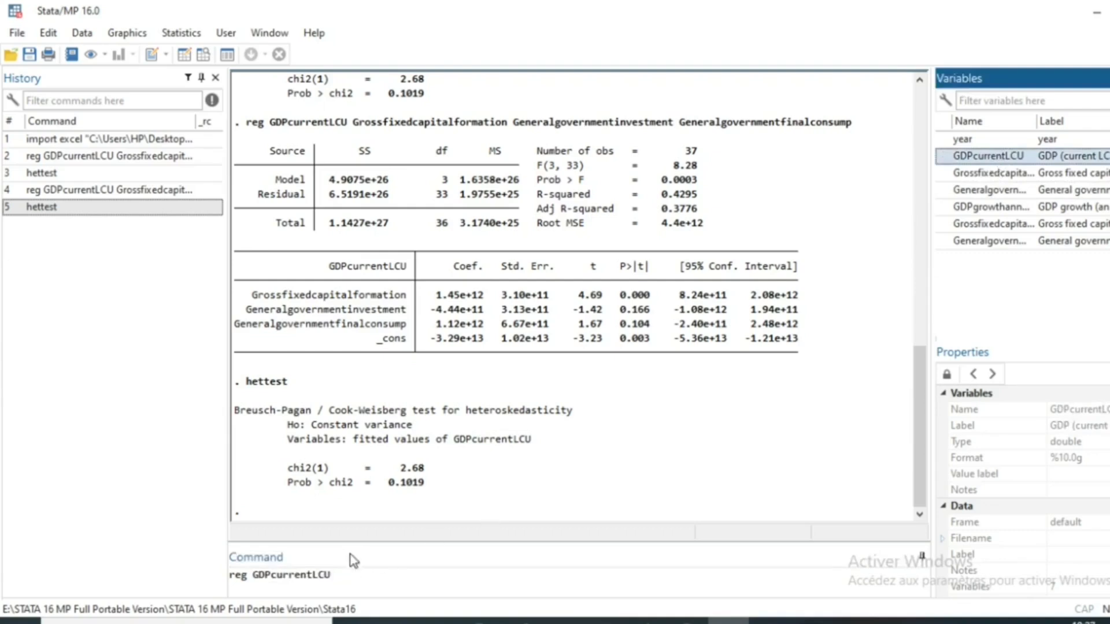
pyautogui.click(350, 572)
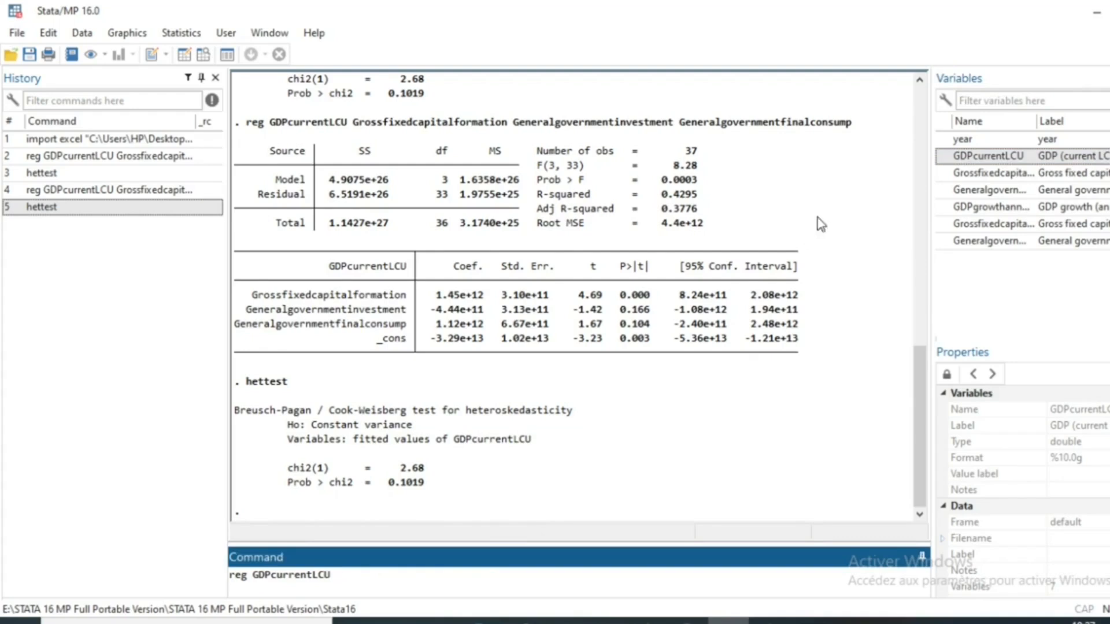
pyautogui.doubleClick(995, 180)
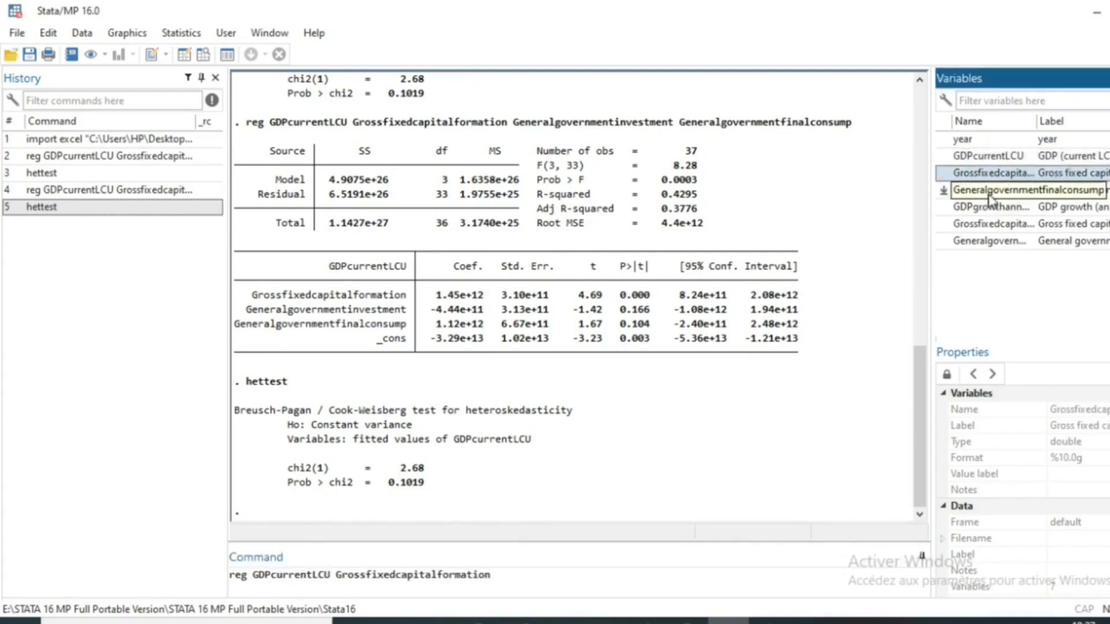
pyautogui.doubleClick(990, 192)
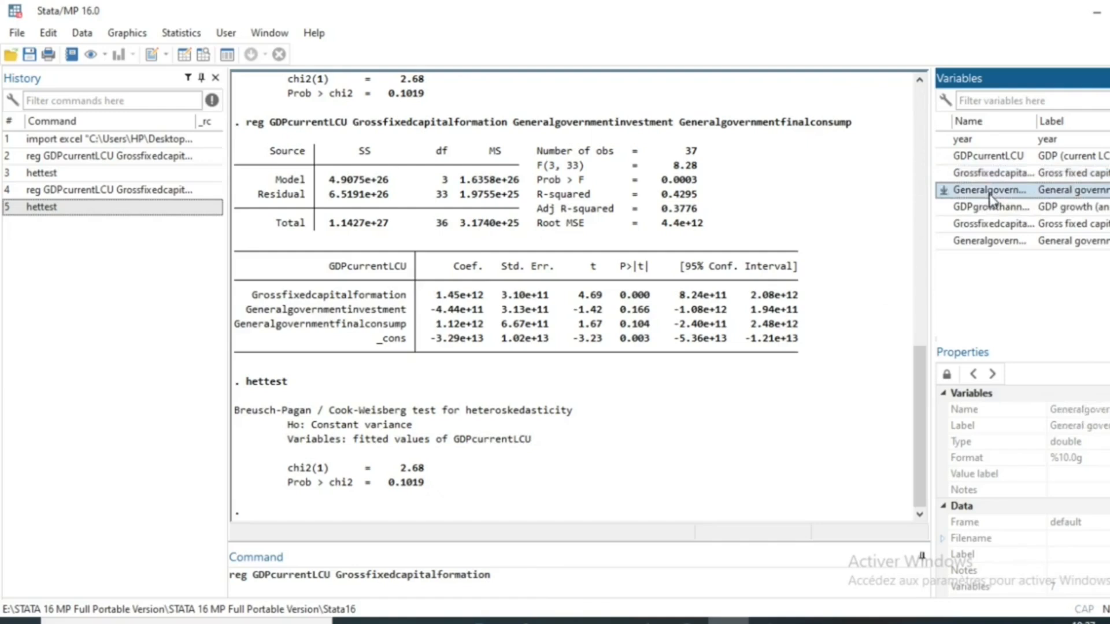
pyautogui.doubleClick(992, 243)
pyautogui.click(842, 578)
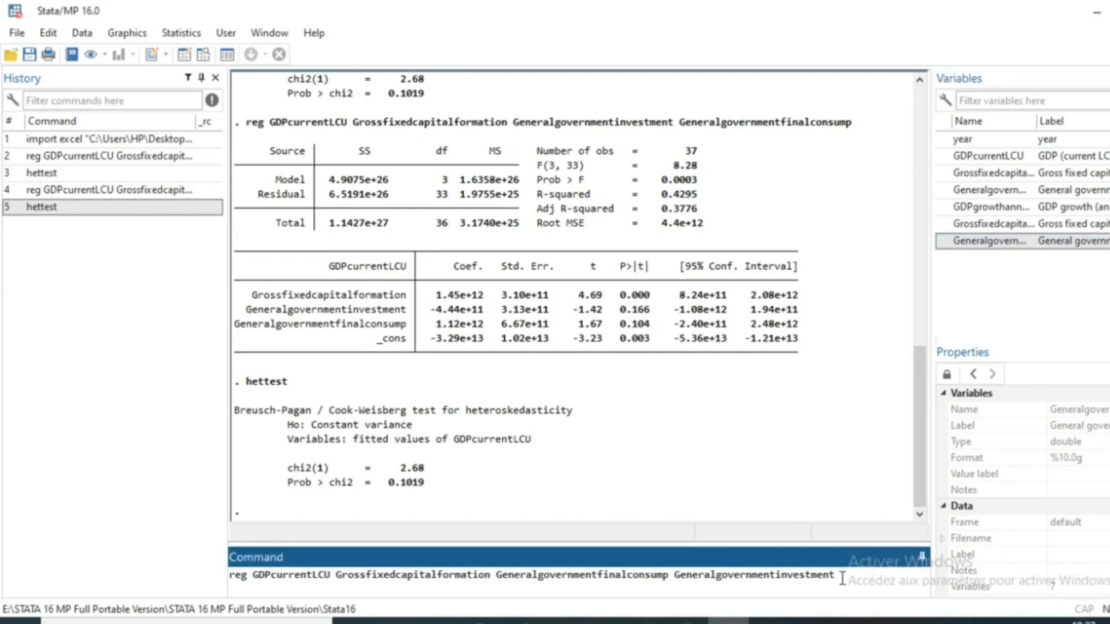
pyautogui.press('Return')
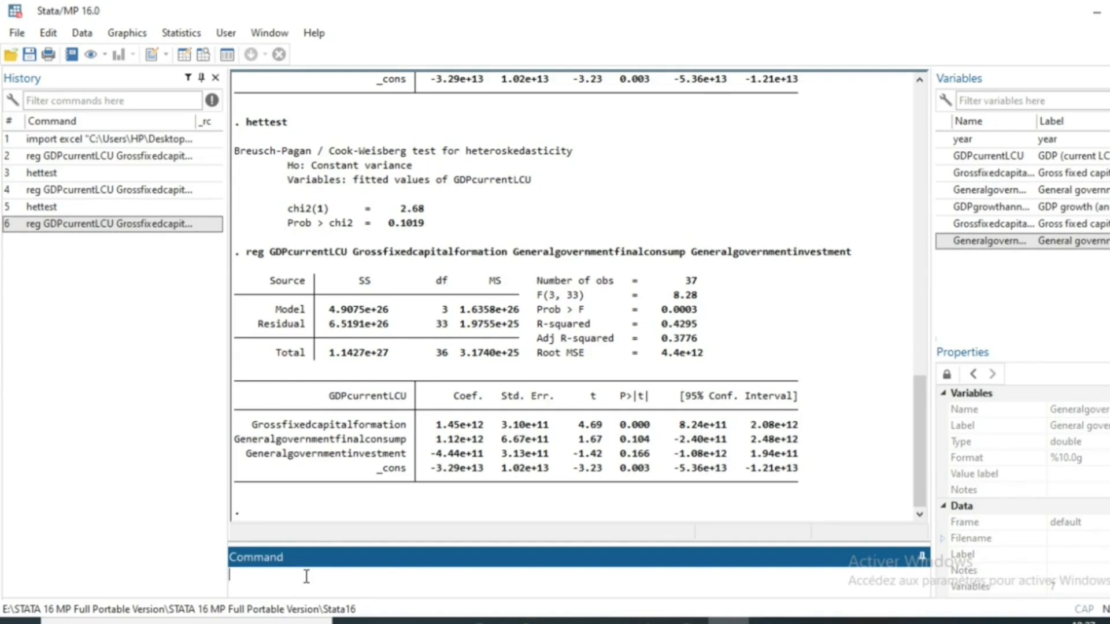
# Test the fitted regression for heteroskedasticity with the hettest command
pyautogui.write('hettest')
pyautogui.press('Return')
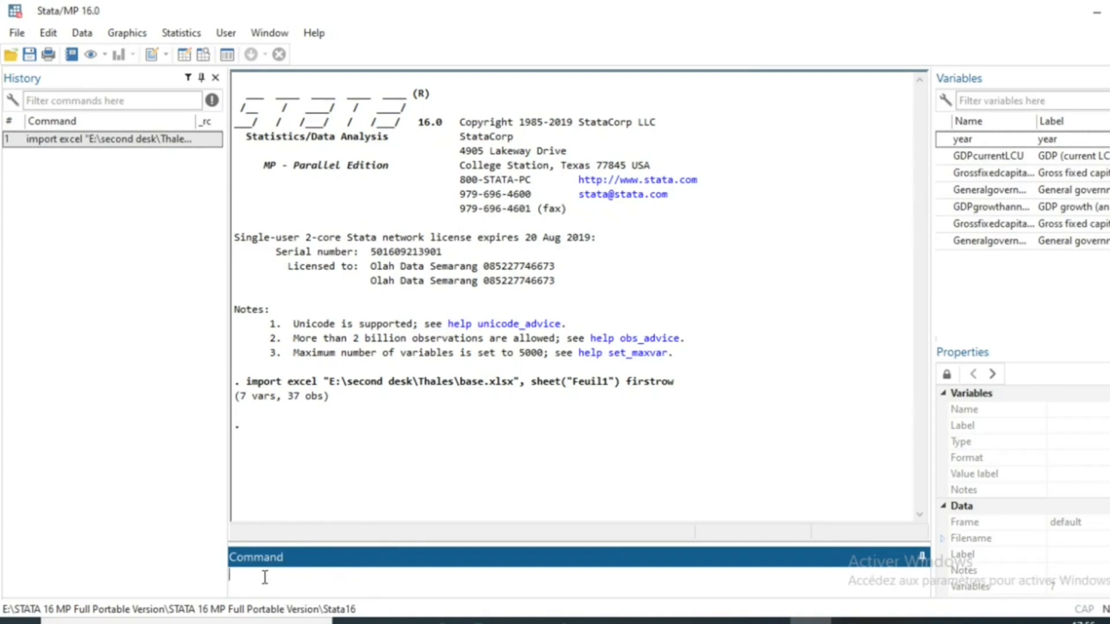
# Regress GDPcurrentLCU on Grossfixedcapitalformation, Generalgovernmentfinalconsump and Generalgovernmentinvestment using the imported Excel data
pyautogui.write('reg')
pyautogui.doubleClick(989, 157)
pyautogui.click(340, 573)
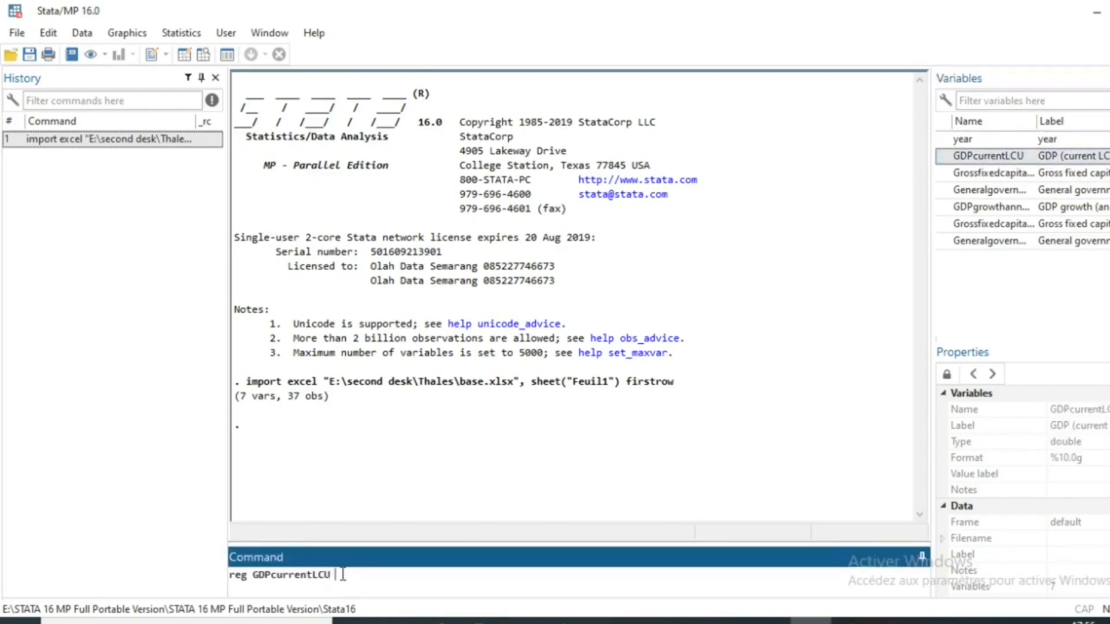
pyautogui.doubleClick(993, 173)
pyautogui.doubleClick(1002, 191)
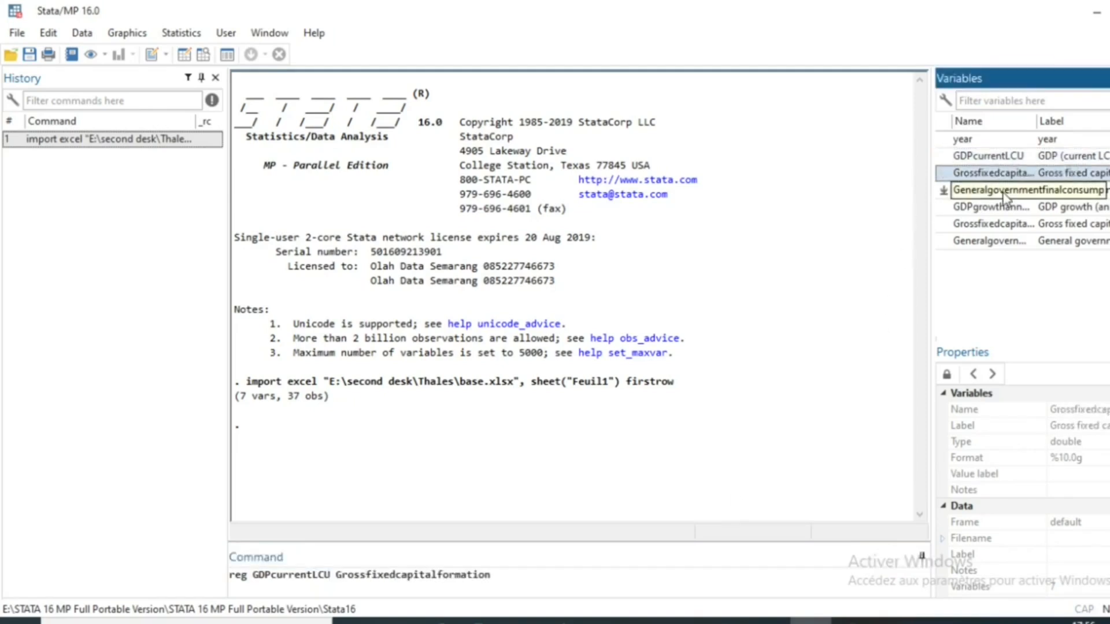
pyautogui.doubleClick(989, 241)
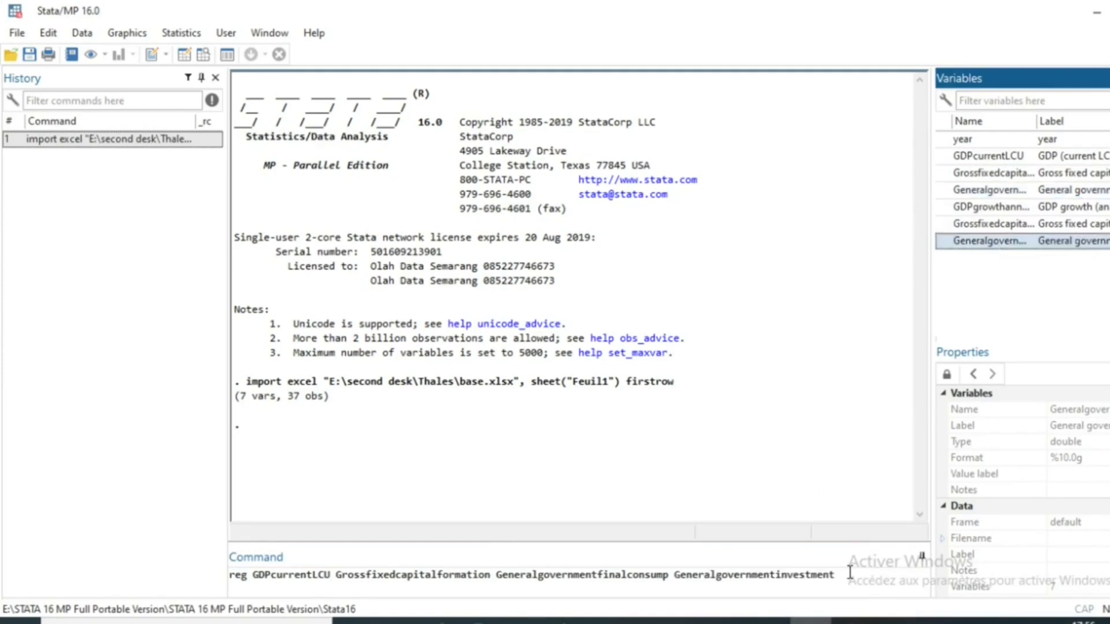
pyautogui.click(850, 572)
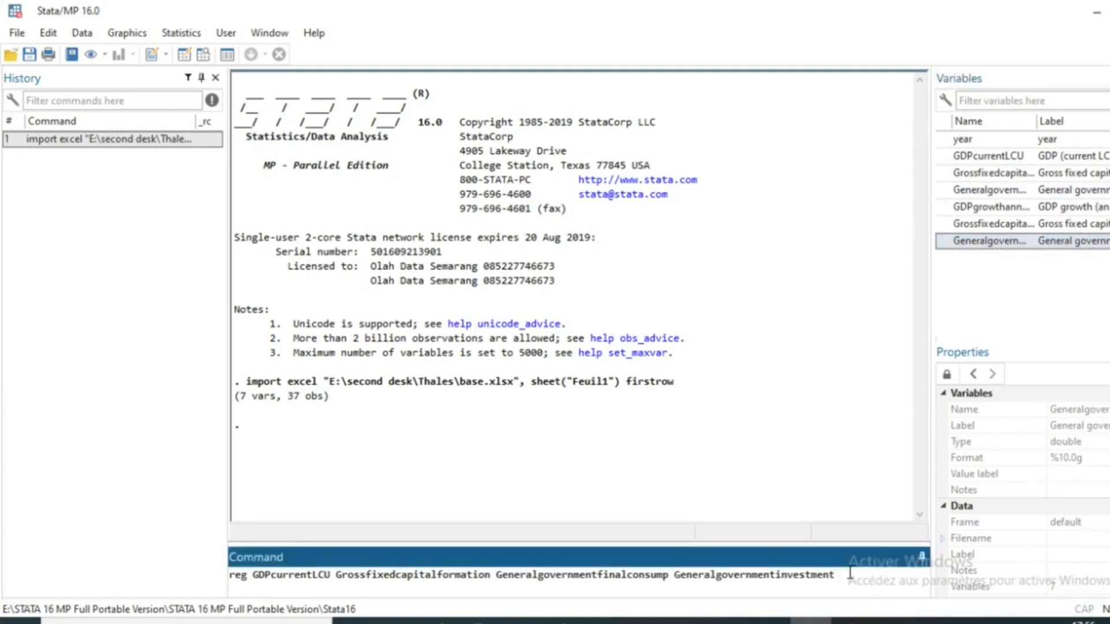
pyautogui.press('Return')
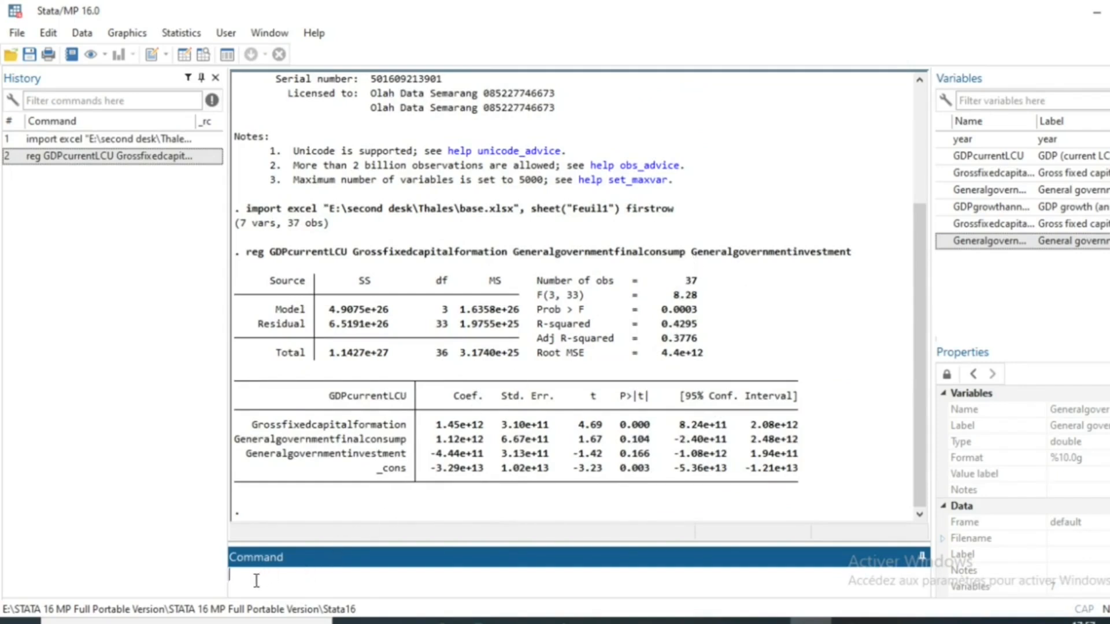
# Save the regression residuals as residual_terms using predict with the r option
pyautogui.write('predict residual_ter')
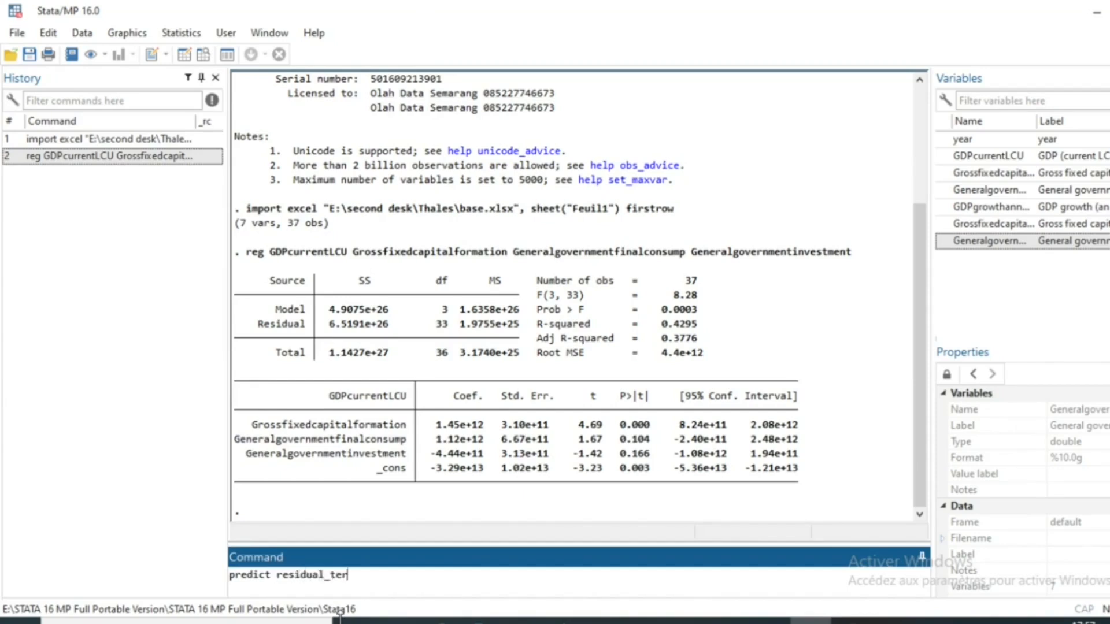
pyautogui.write('ms, r')
pyautogui.press('Return')
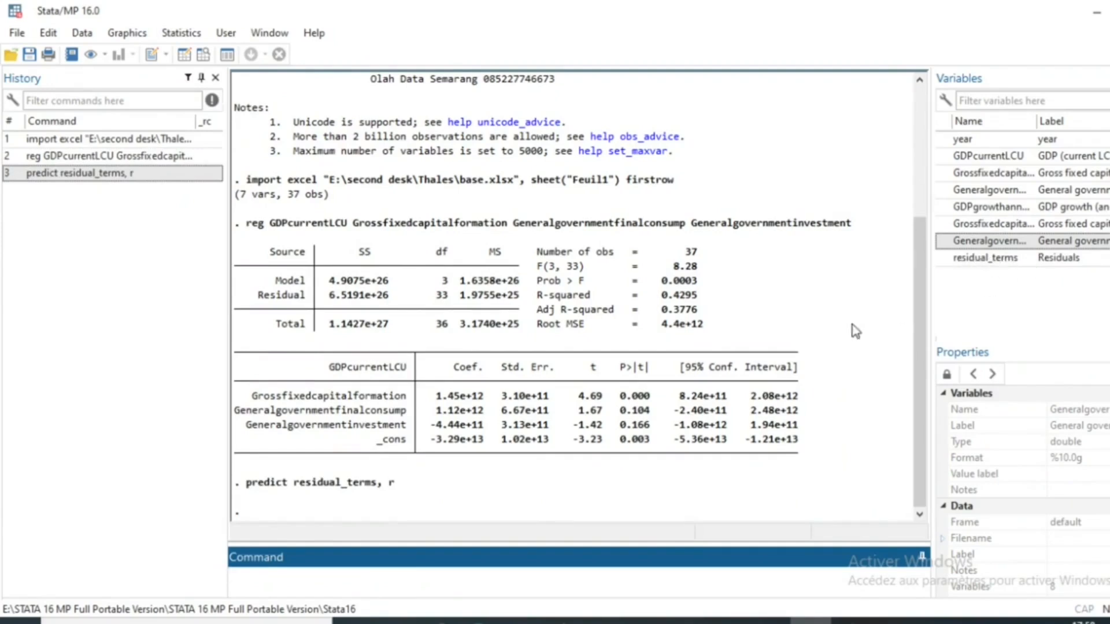
# Review the executed regression command and declare year as the time variable with tset
pyautogui.scroll(1, 360, 317)
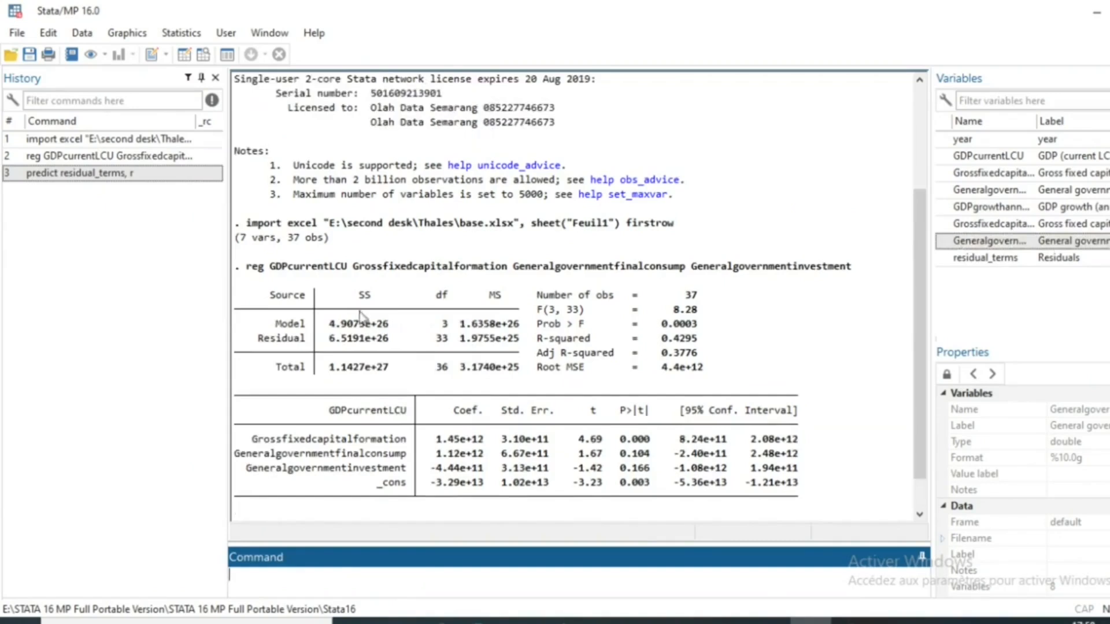
pyautogui.moveTo(243, 267); pyautogui.dragTo(851, 268)
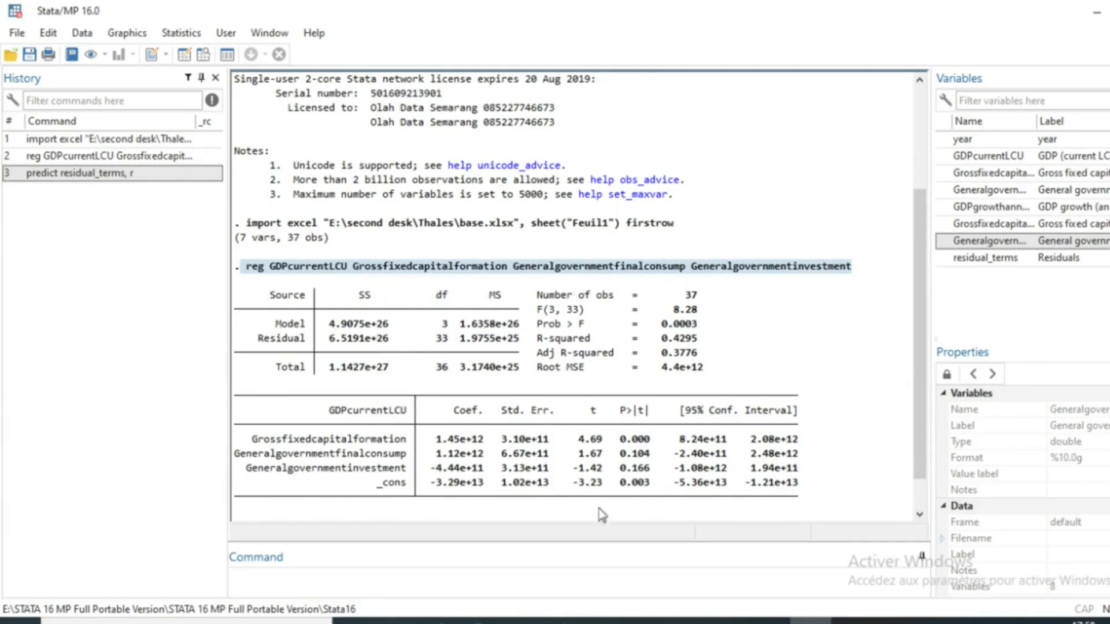
pyautogui.click(267, 579)
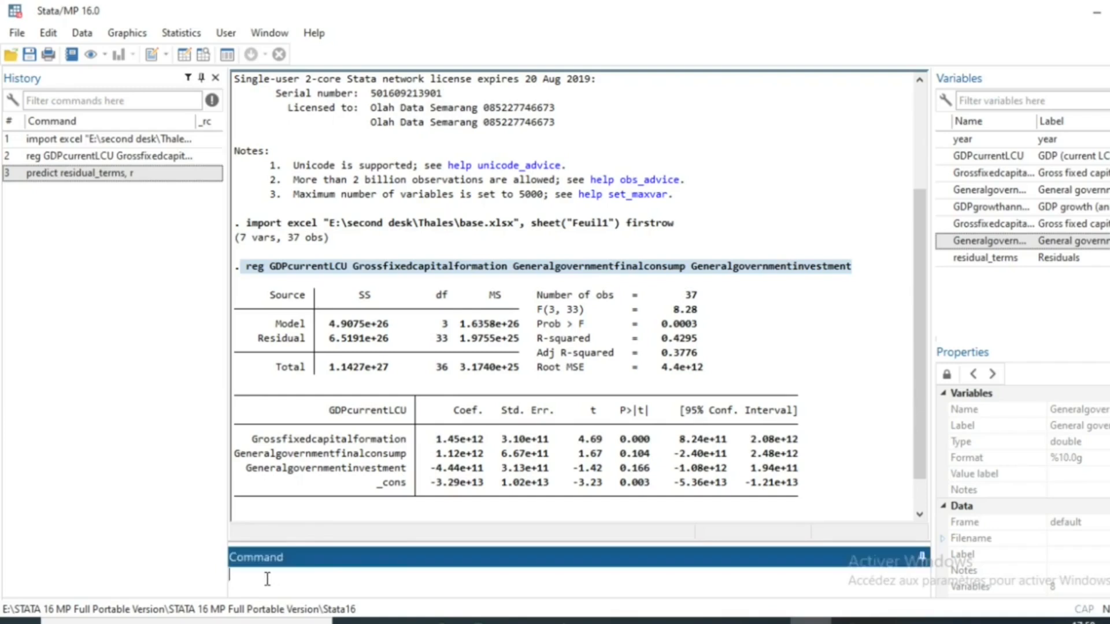
pyautogui.scroll(-1, 393, 492)
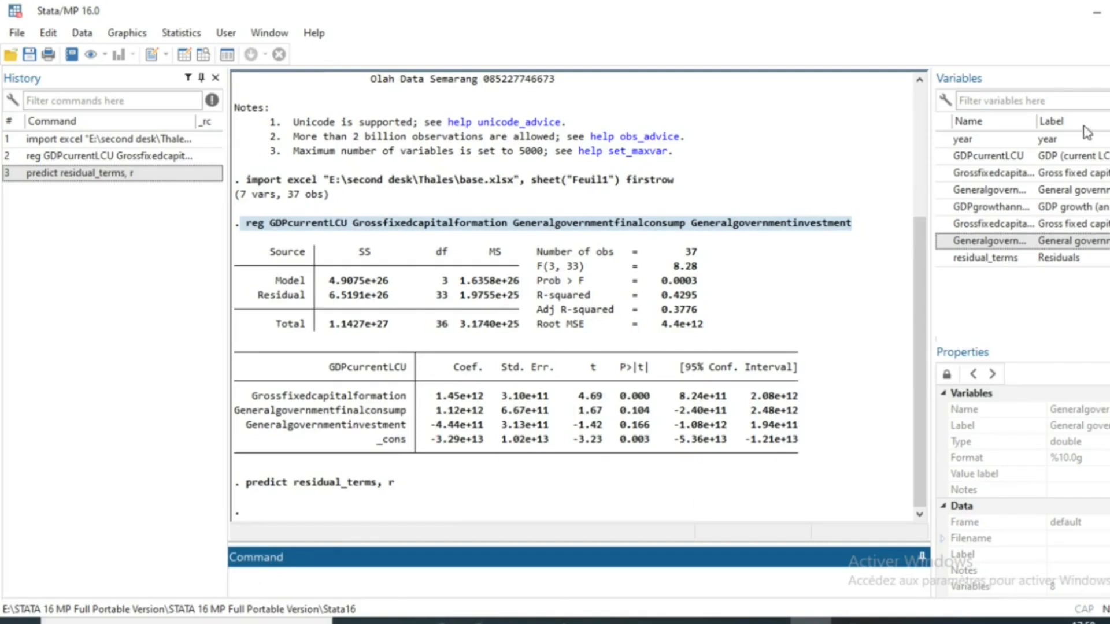
pyautogui.click(272, 577)
pyautogui.write('tset')
pyautogui.doubleClick(1046, 142)
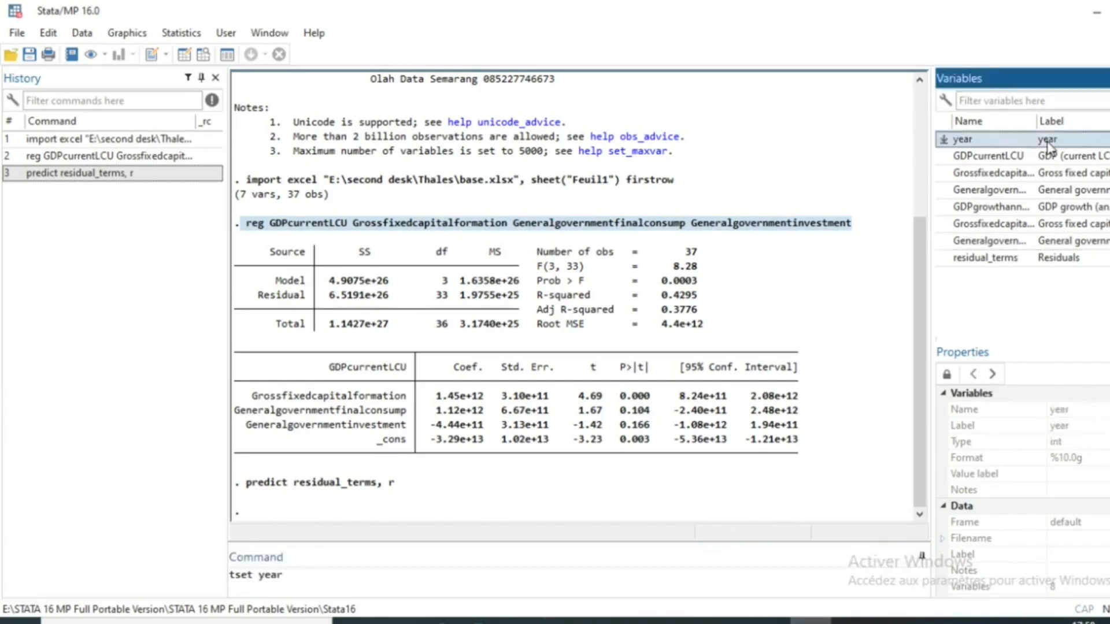
pyautogui.click(304, 577)
pyautogui.press('Return')
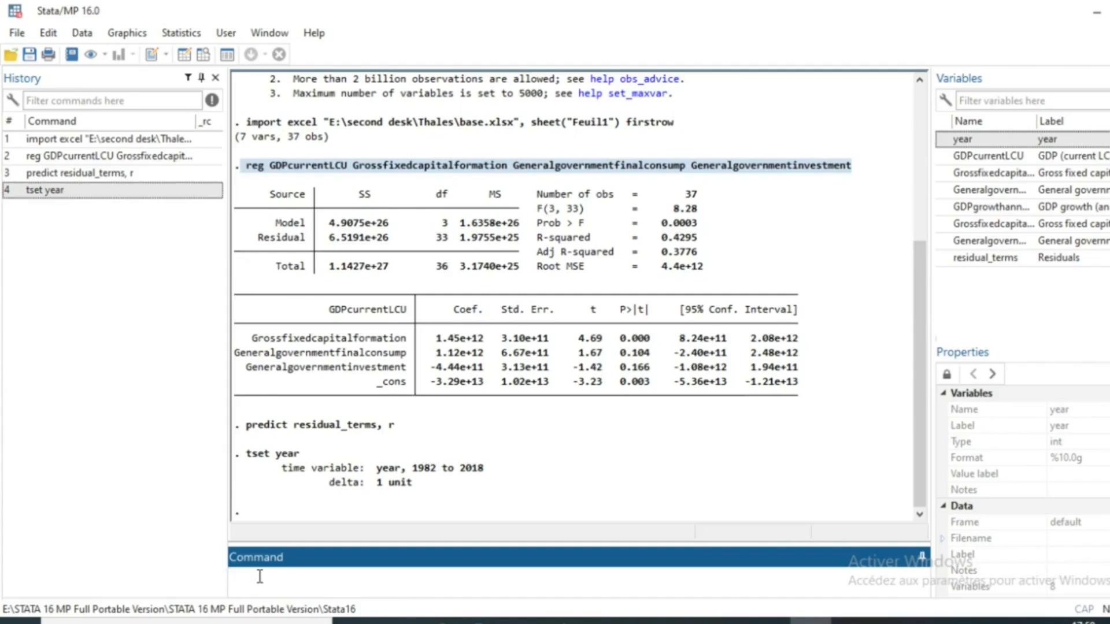
# Compose a reg command with residual_terms as the dependent variable and its first lag, l.residual_terms, as regressor
pyautogui.write('reg')
pyautogui.doubleClick(998, 259)
pyautogui.click(356, 583)
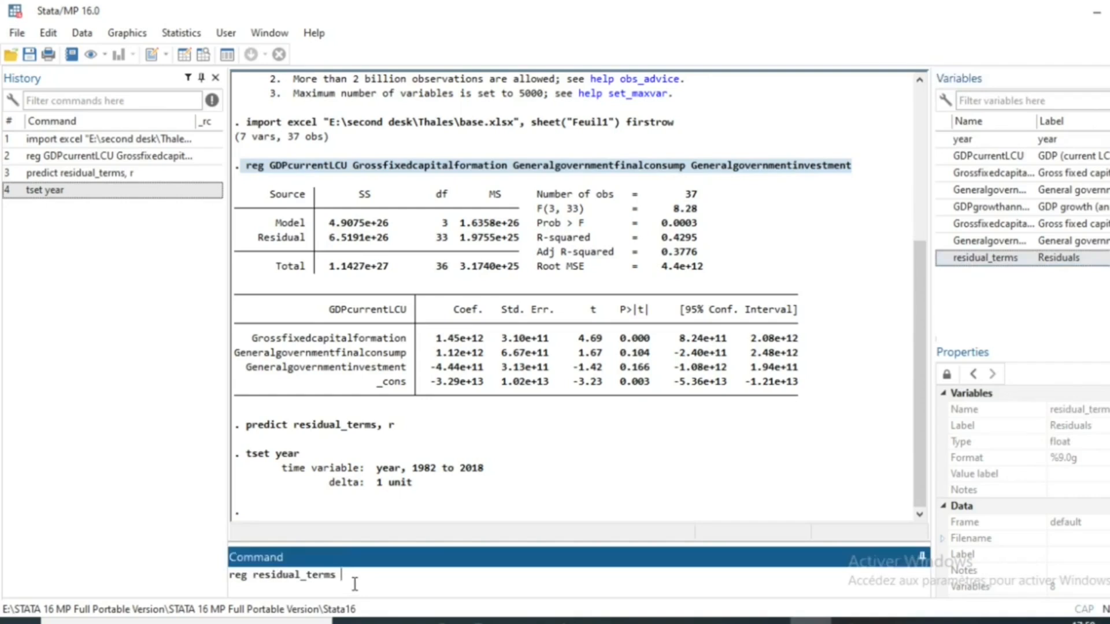
pyautogui.write('l.')
pyautogui.doubleClick(985, 257)
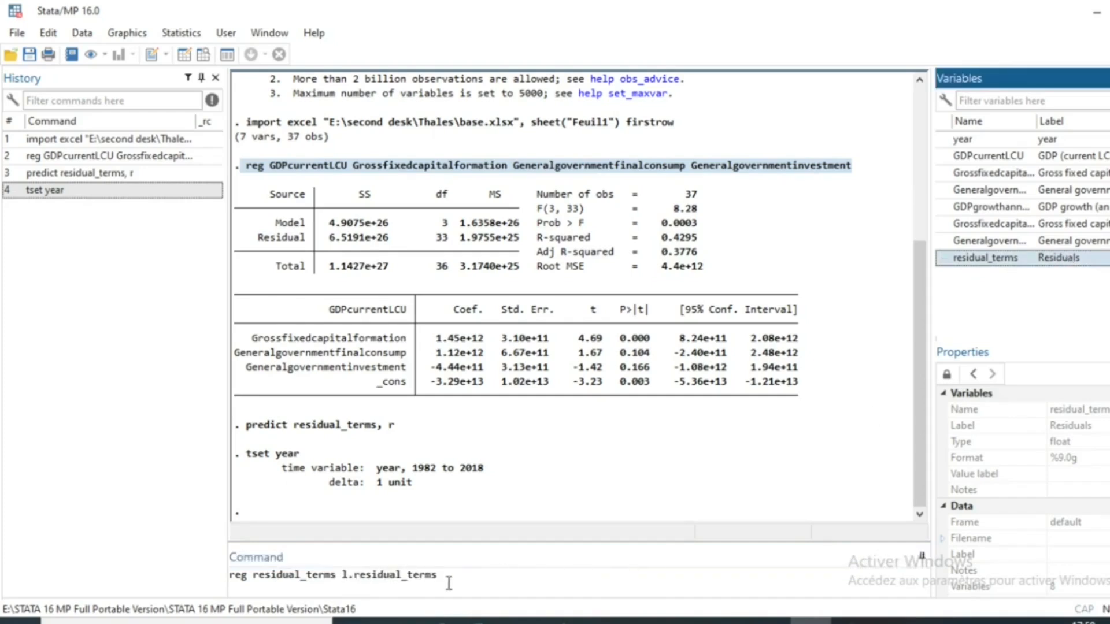
# Add the second and third lags, l2.residual_terms and l3.residual_terms, as regressors and run the residual_terms regression
pyautogui.press('Return')
pyautogui.moveTo(528, 574); pyautogui.dragTo(444, 576)
pyautogui.press('BackSpace')
pyautogui.write('l.')
pyautogui.press('BackSpace')
pyautogui.write('2.')
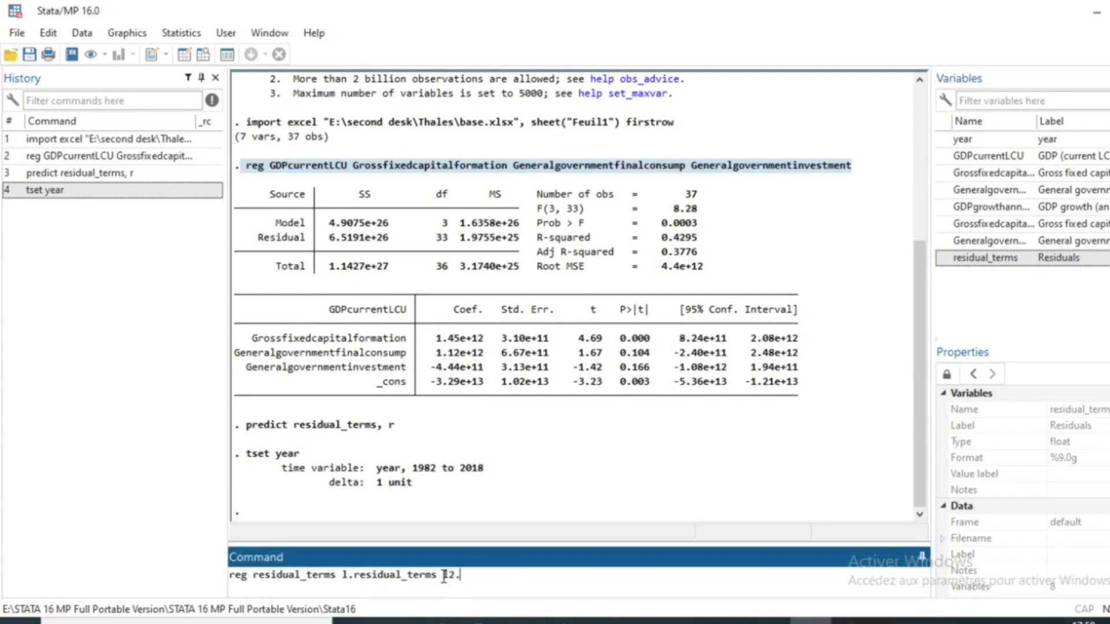
pyautogui.doubleClick(985, 258)
pyautogui.click(567, 569)
pyautogui.write('l_terms l')
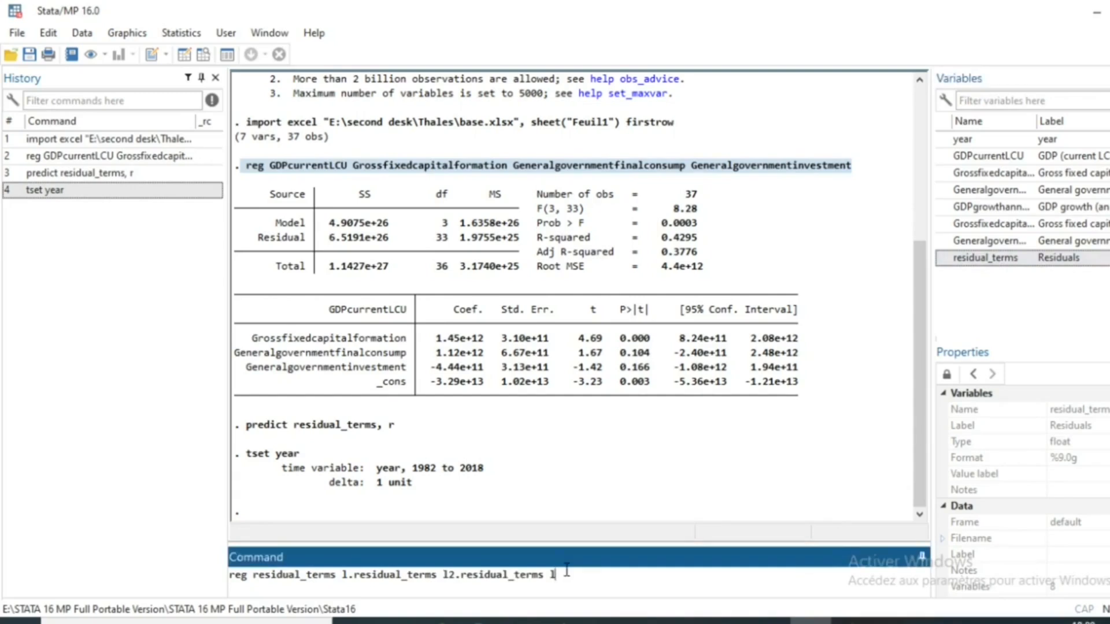
pyautogui.write('residual_terms')
pyautogui.press('Return')
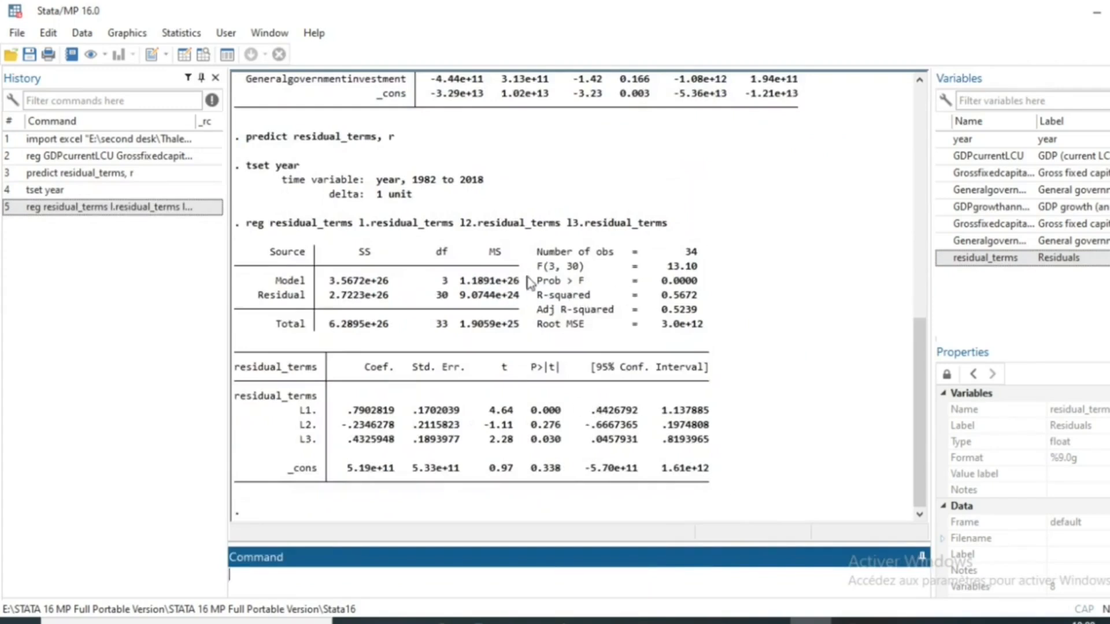
# Examine the lagged residual regression's overall Prob > F and the coefficients and P>|t| values of lags L1 to L3 for autocorrelation
pyautogui.moveTo(538, 281); pyautogui.dragTo(692, 283)
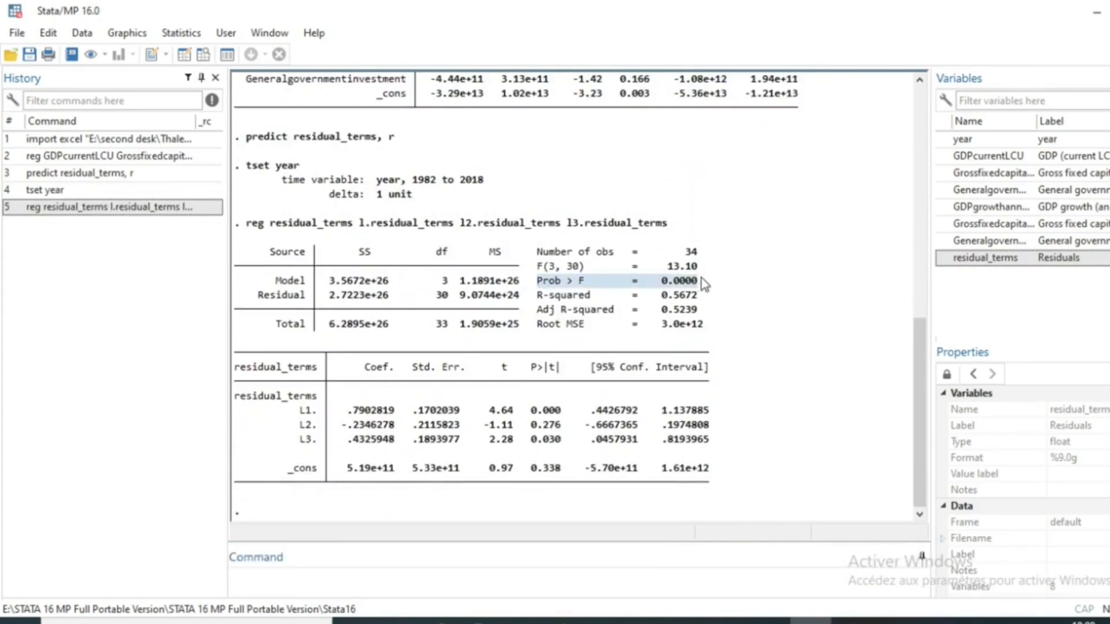
pyautogui.moveTo(532, 412); pyautogui.dragTo(550, 470)
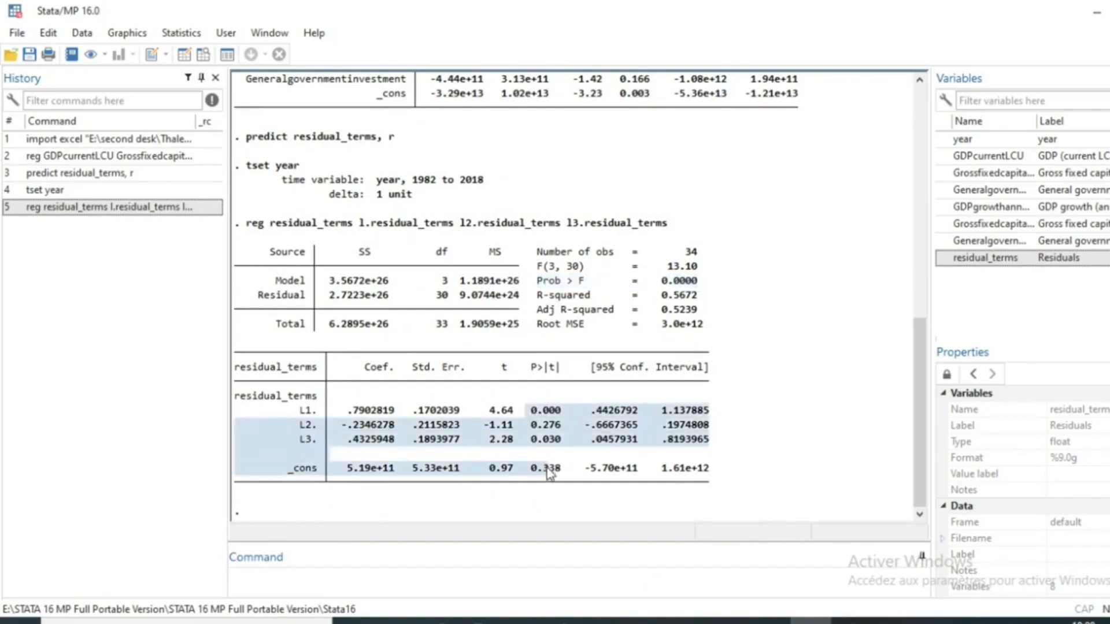
pyautogui.click(533, 411)
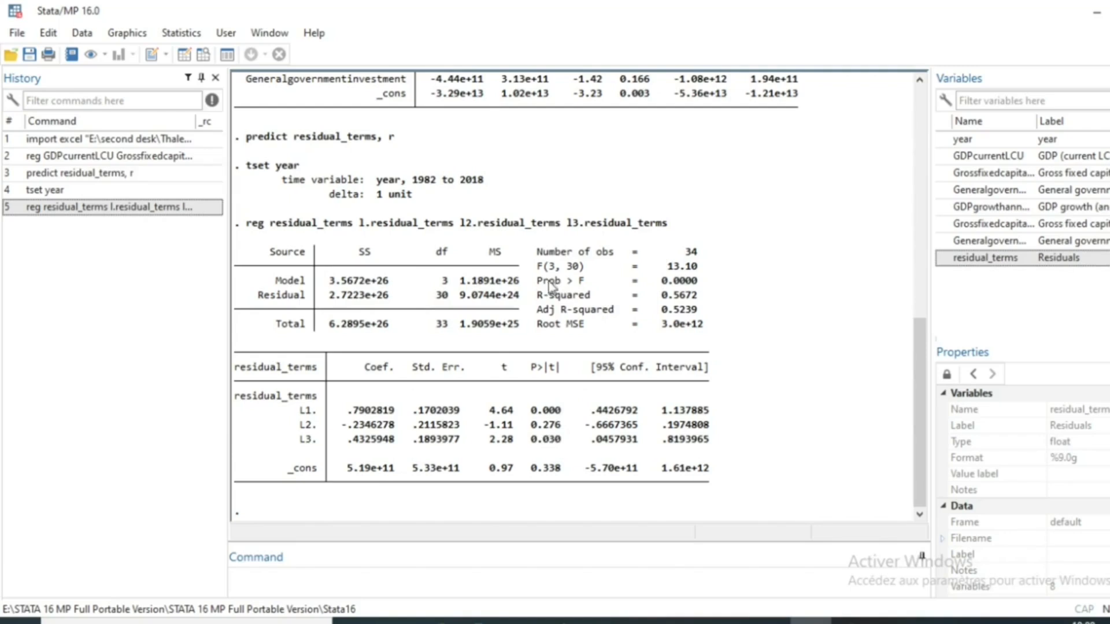
pyautogui.moveTo(532, 281); pyautogui.dragTo(688, 292)
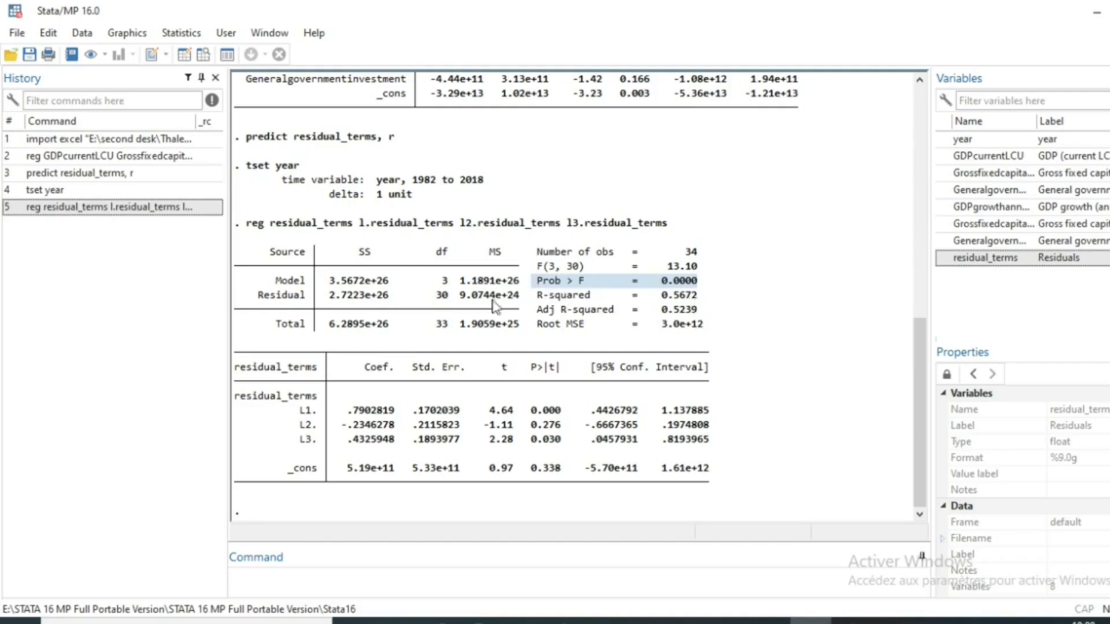
pyautogui.moveTo(422, 410); pyautogui.dragTo(439, 470)
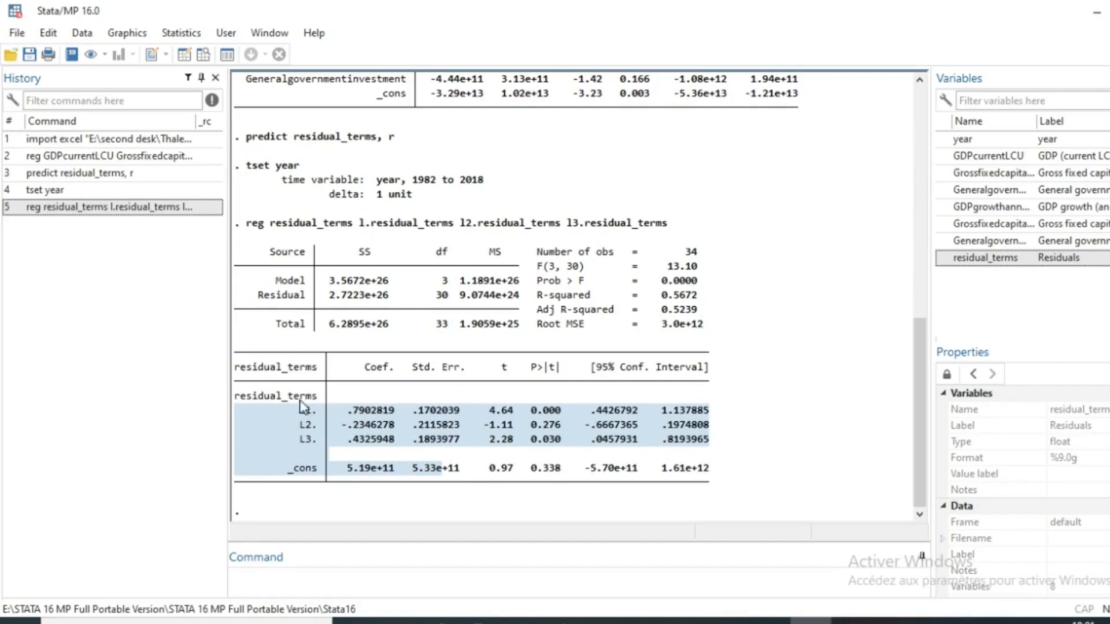
pyautogui.click(590, 279)
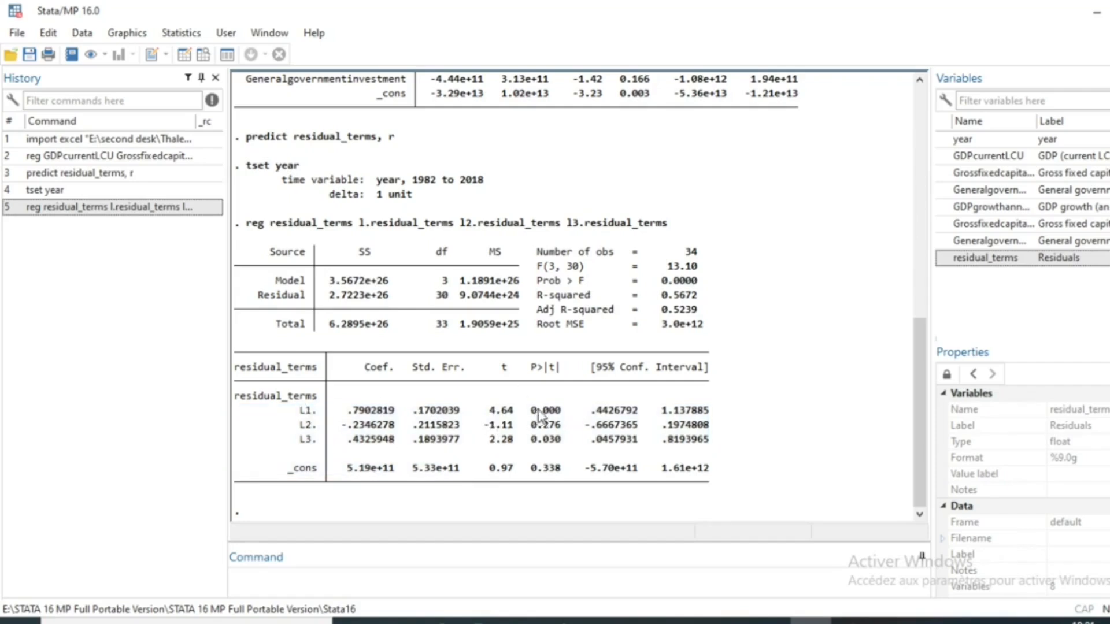
pyautogui.moveTo(530, 409); pyautogui.dragTo(787, 461)
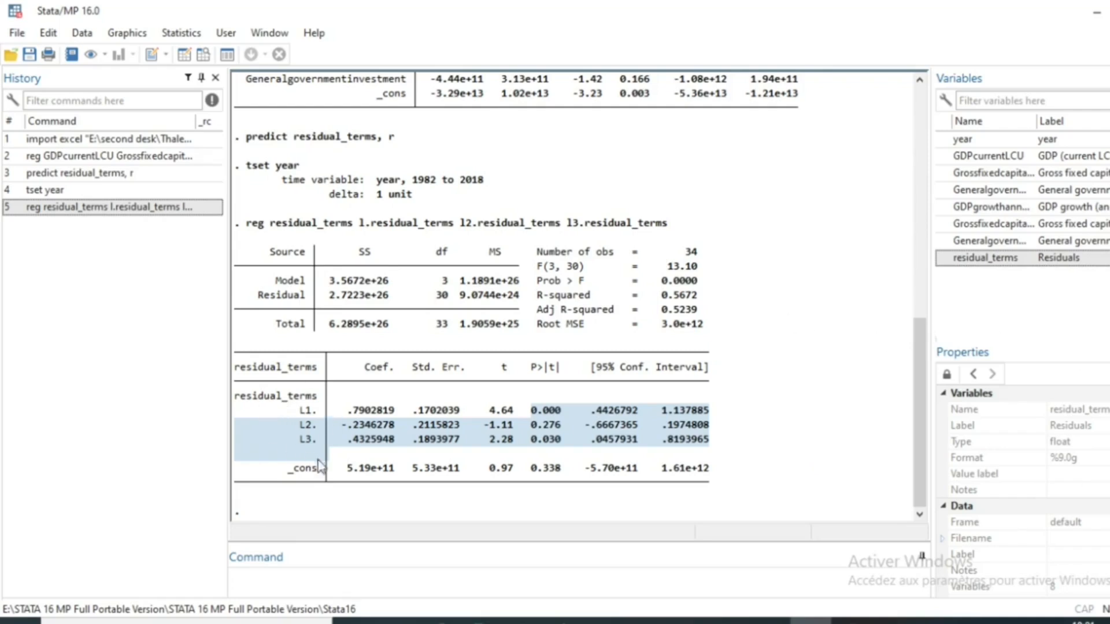
pyautogui.moveTo(237, 398); pyautogui.dragTo(432, 459)
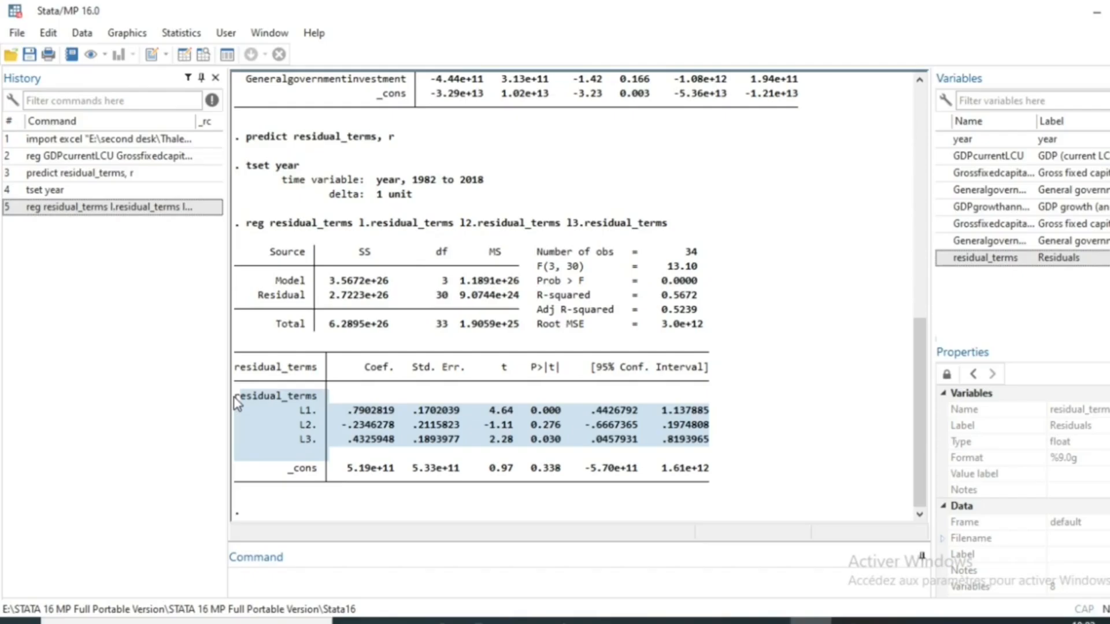
pyautogui.click(237, 403)
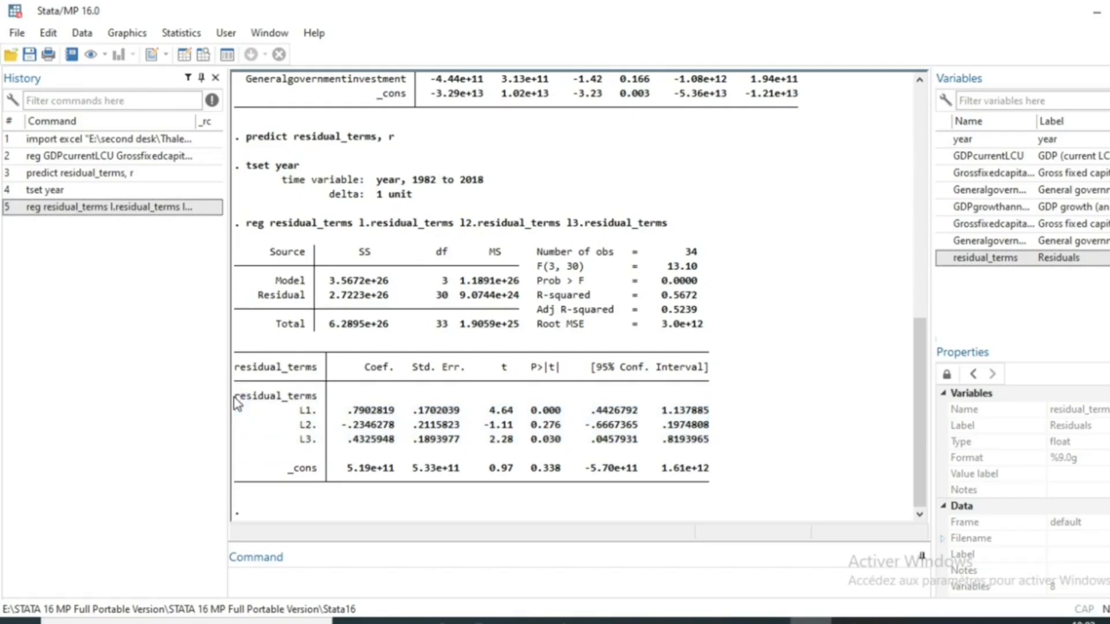
pyautogui.moveTo(237, 403); pyautogui.dragTo(725, 446)
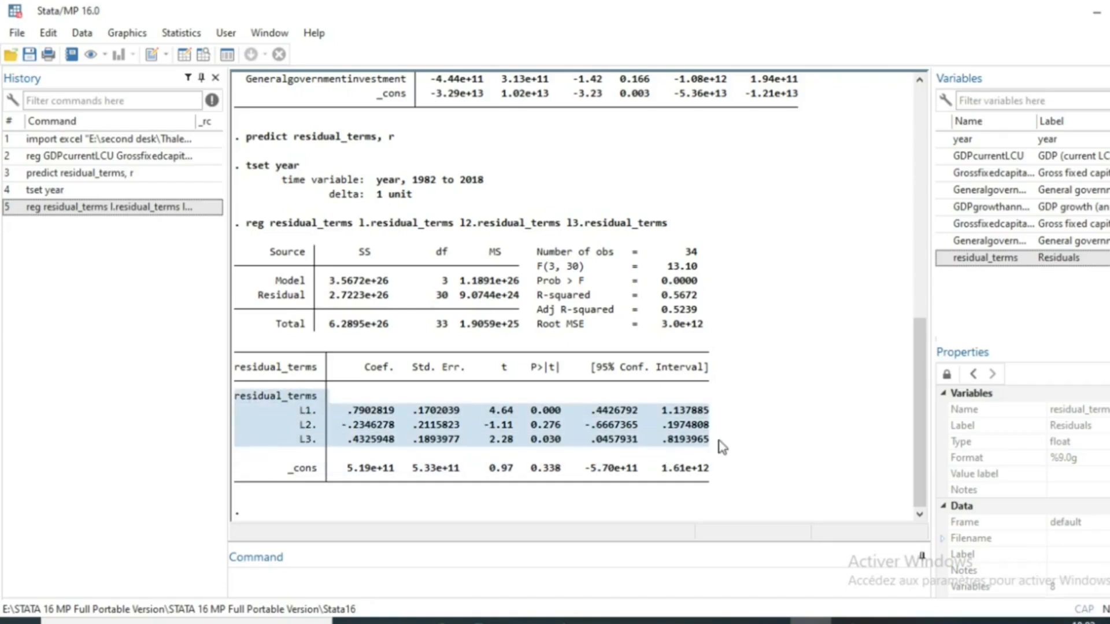